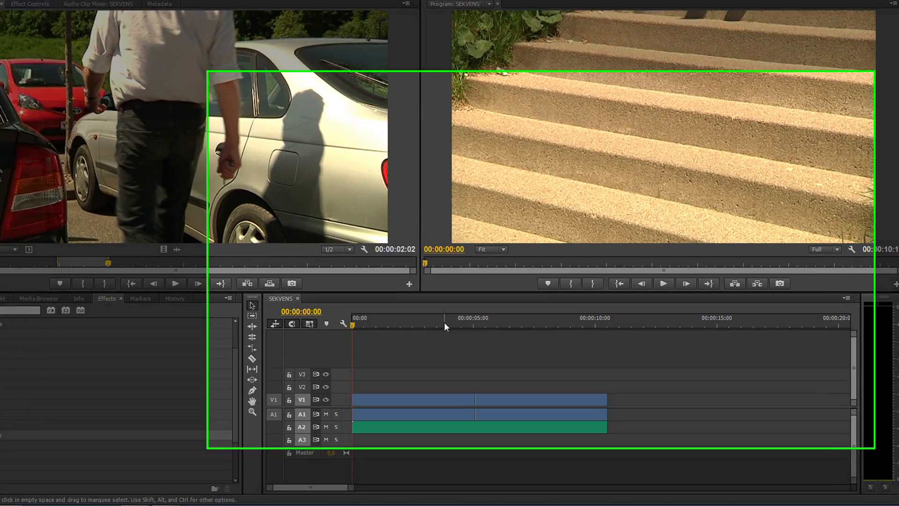
# Play the sequence across the cut between the two video clips on V1, starting shortly before the cut.
pyautogui.moveTo(478, 320); pyautogui.dragTo(498, 320)
pyautogui.moveTo(356, 335)
pyautogui.mouseDown()
pyautogui.moveTo(345, 335)
pyautogui.moveTo(384, 336)
pyautogui.moveTo(342, 336)
pyautogui.mouseUp()
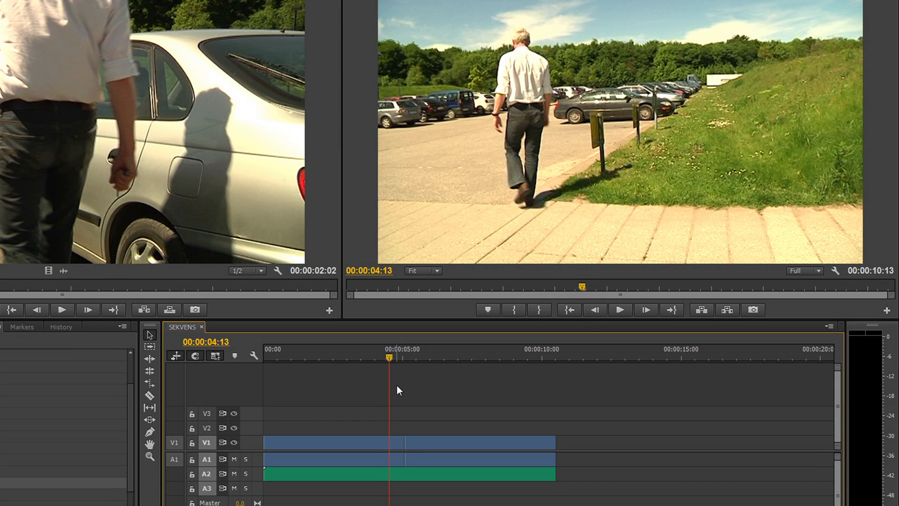
pyautogui.press('space')
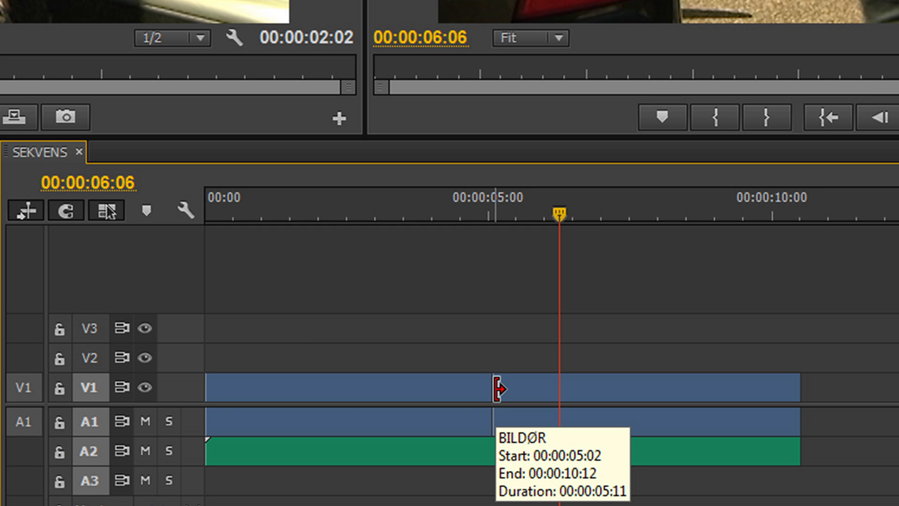
# Apply the default transition at the cut between the two V1 clips and play the sequence through it.
pyautogui.rightClick(495, 387)
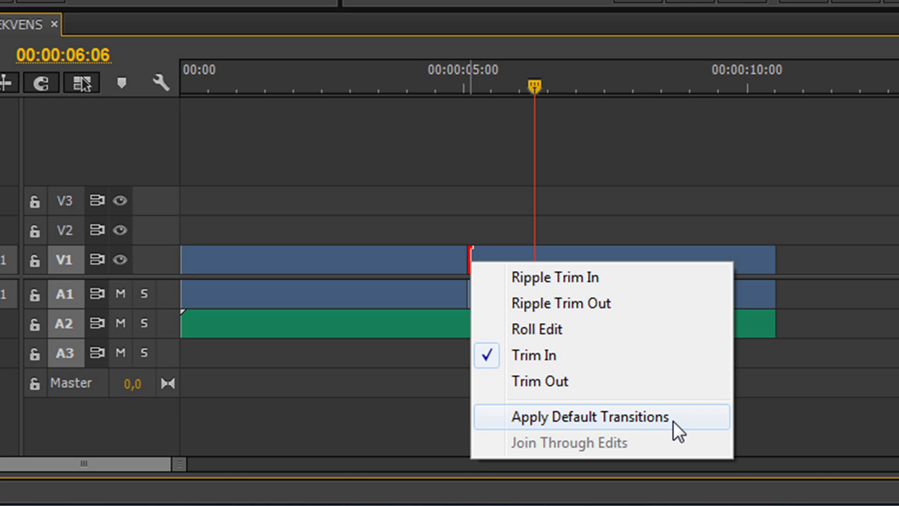
pyautogui.click(673, 420)
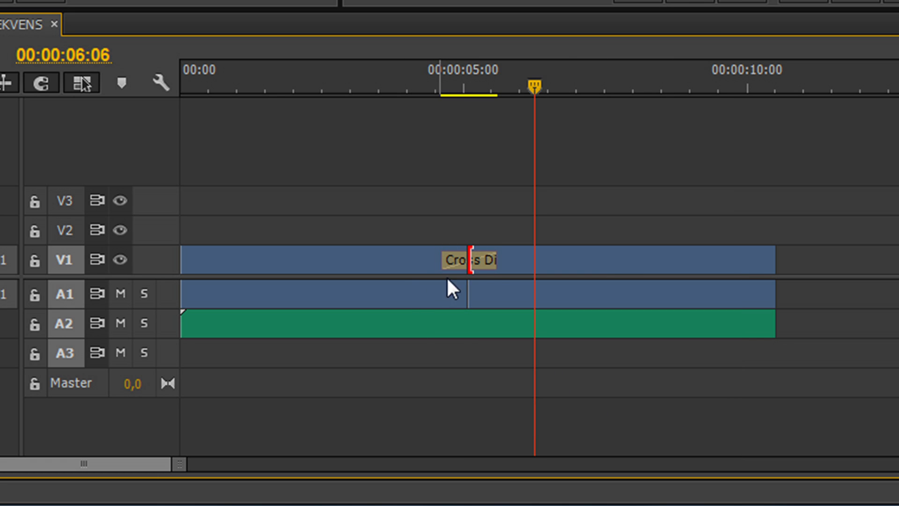
pyautogui.click(483, 260)
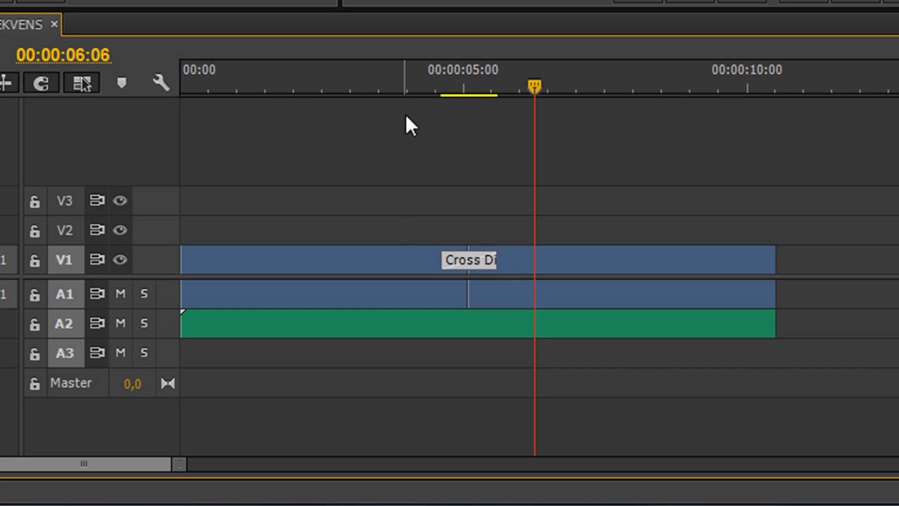
pyautogui.click(387, 88)
pyautogui.press('space')
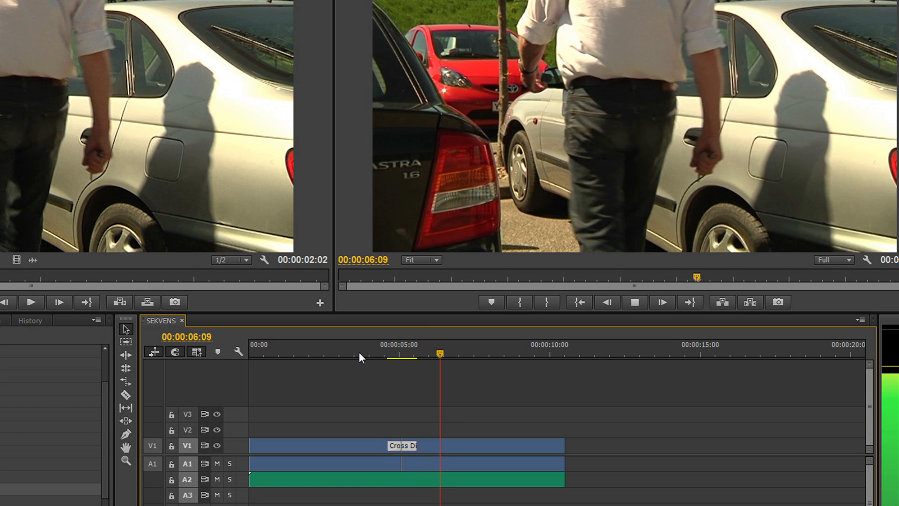
pyautogui.press('space')
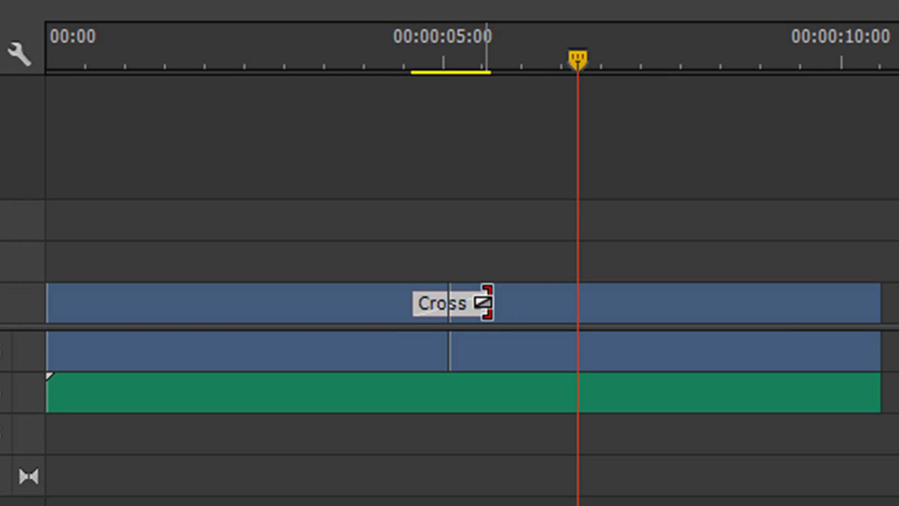
# Try lengthening the Cross Dissolve at the cut to about 4 seconds, play it back, and undo the transition.
pyautogui.moveTo(483, 302); pyautogui.dragTo(612, 296)
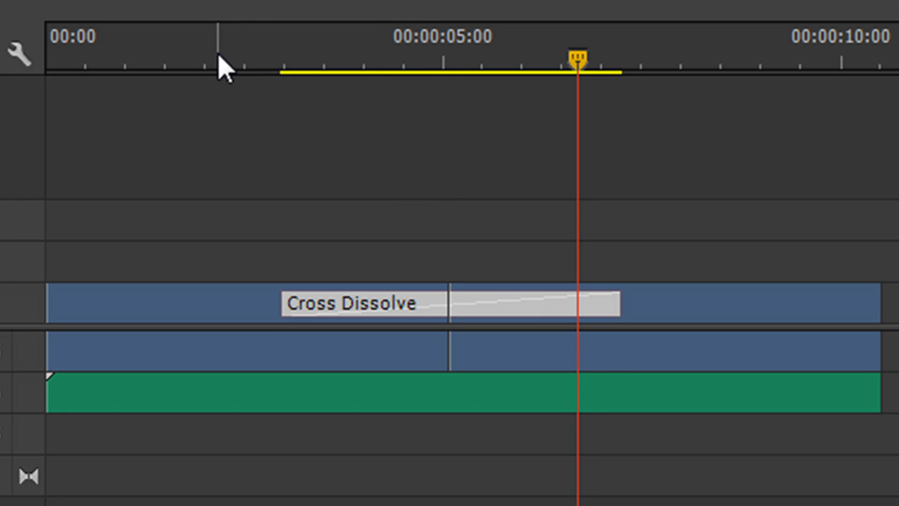
pyautogui.click(176, 63)
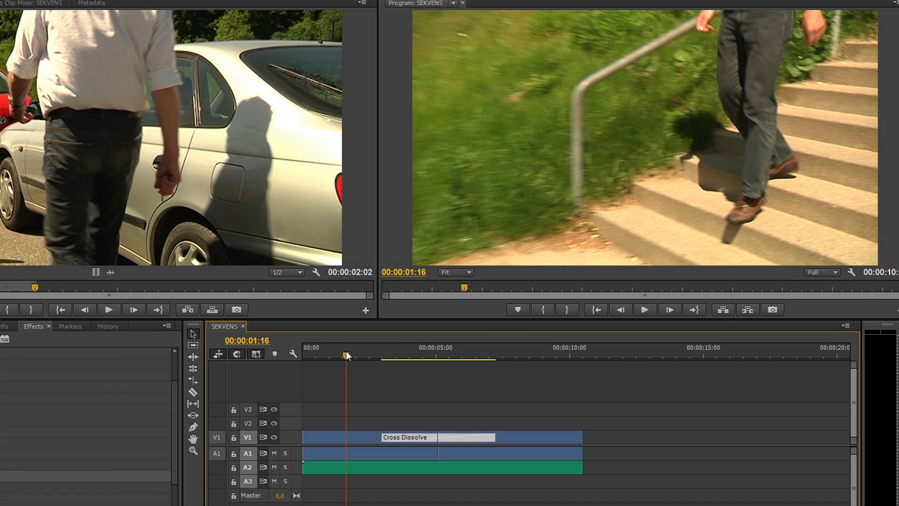
pyautogui.press('space')
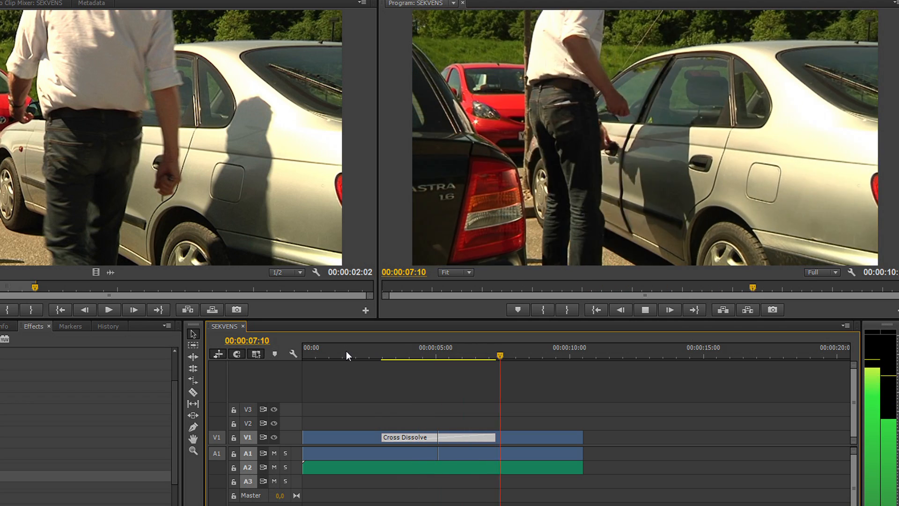
pyautogui.press('space')
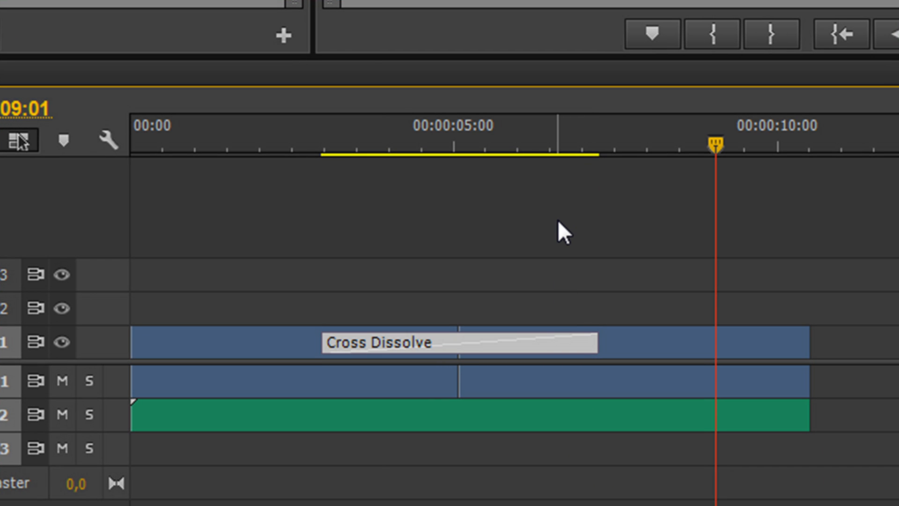
pyautogui.hotkey('ctrl', 'z')
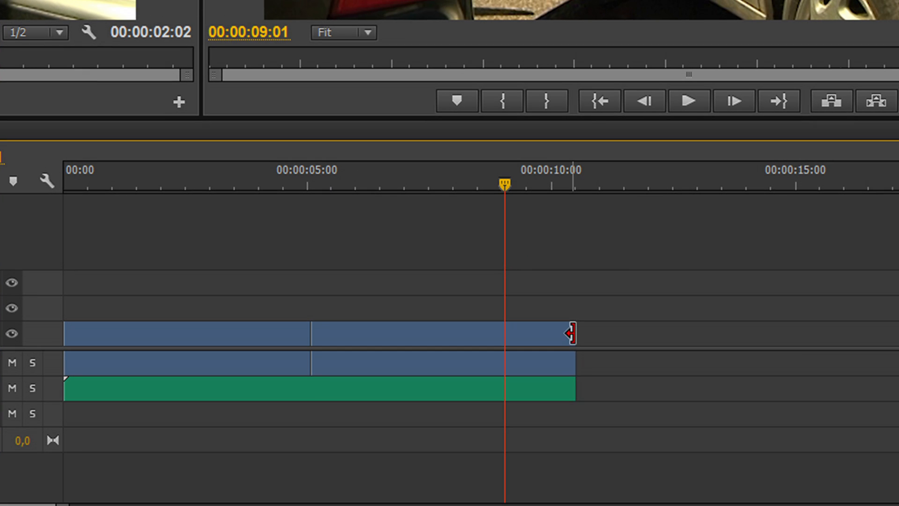
# Try a default Cross Dissolve about 2 seconds long at the end of the last V1 clip, preview it, and delete it.
pyautogui.rightClick(570, 333)
pyautogui.click(655, 470)
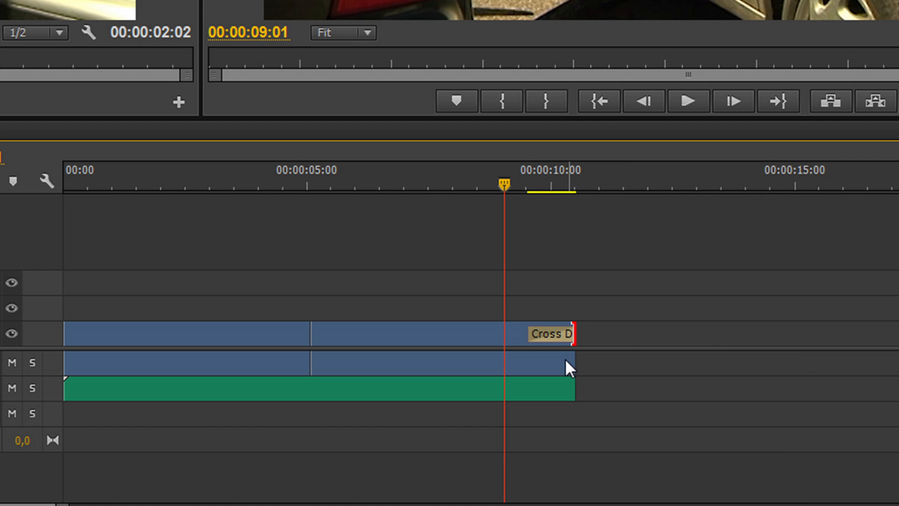
pyautogui.moveTo(528, 333); pyautogui.dragTo(473, 332)
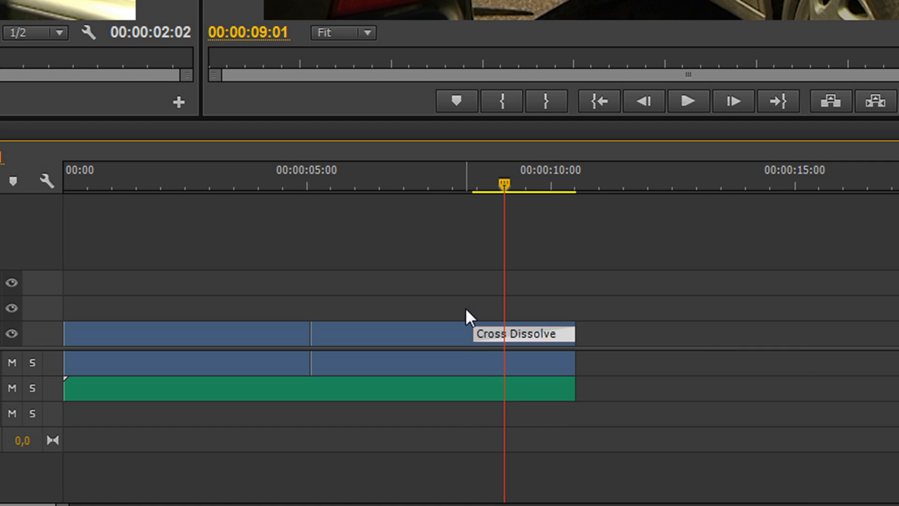
pyautogui.click(417, 170)
pyautogui.press('space')
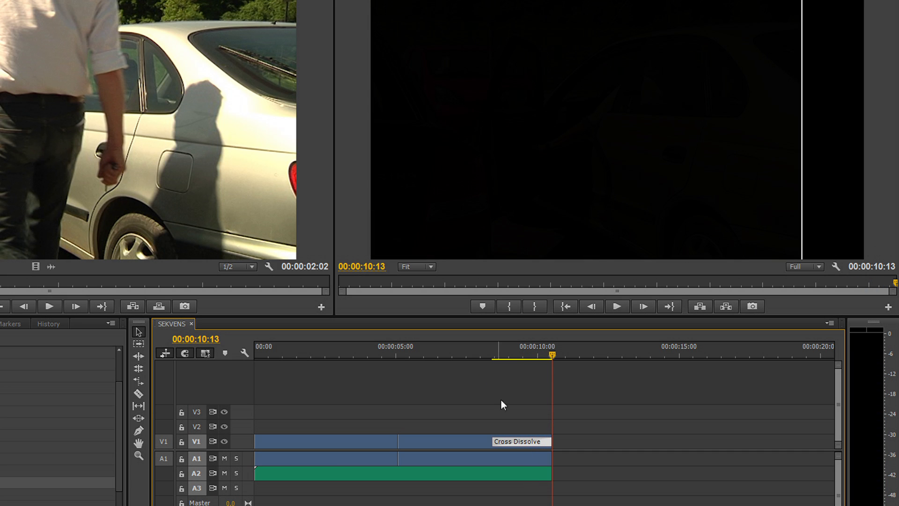
pyautogui.click(528, 441)
pyautogui.press('Delete')
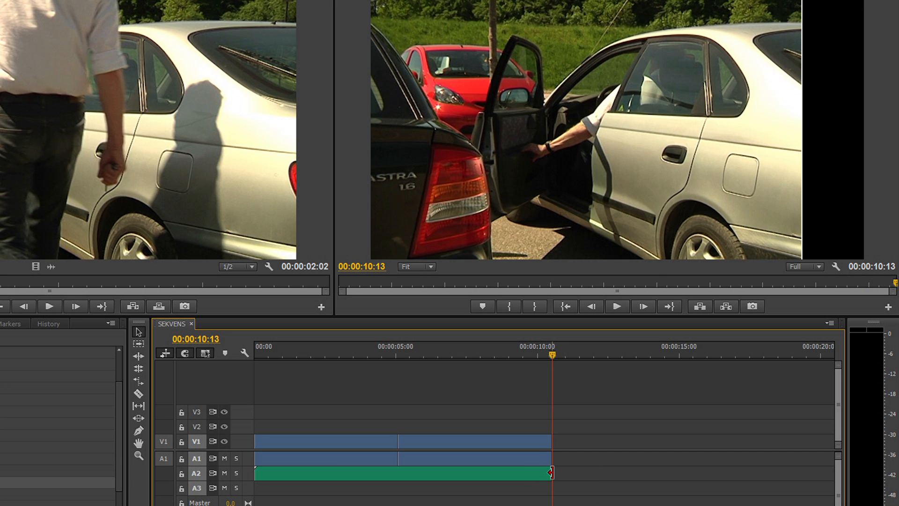
# Try a default Constant Power transition about 8 seconds long at the end of the A2 audio clip, play it, and delete it.
pyautogui.rightClick(551, 472)
pyautogui.click(573, 451)
pyautogui.moveTo(525, 472); pyautogui.dragTo(324, 472)
pyautogui.click(279, 352)
pyautogui.press('space')
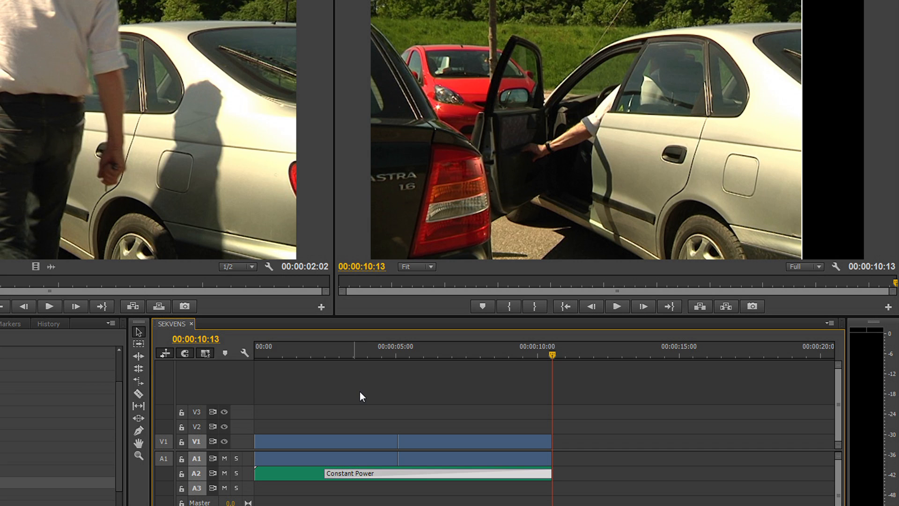
pyautogui.press('Delete')
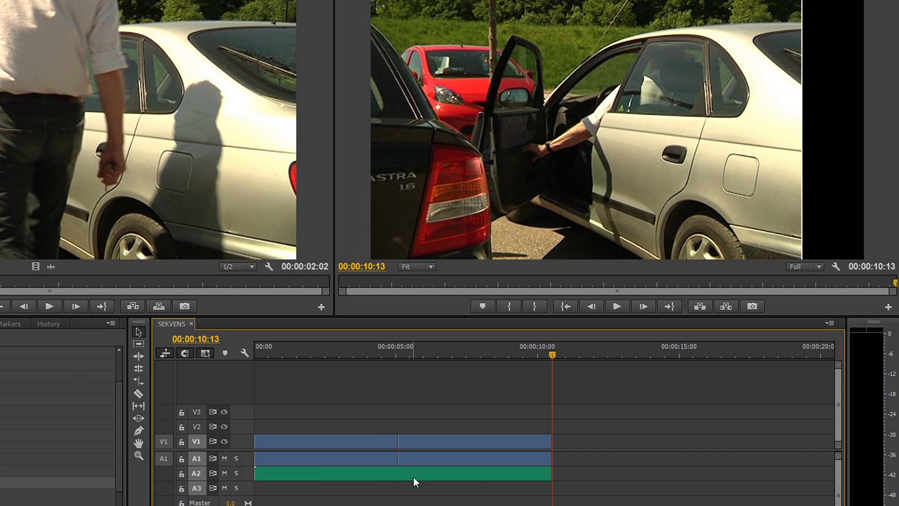
# Add the Tumble Away video transition from the 3D Motion group at the cut between the two V1 clips.
pyautogui.hotkey('shift', '1')
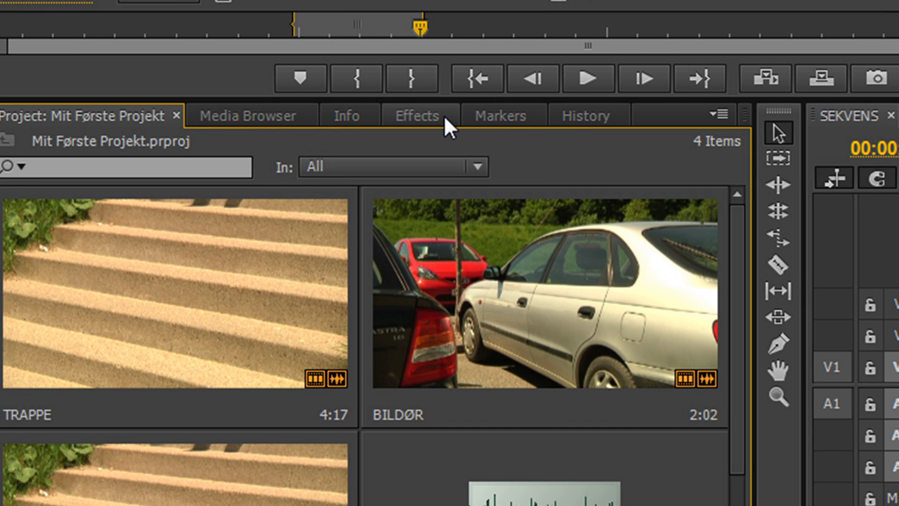
pyautogui.click(61, 285)
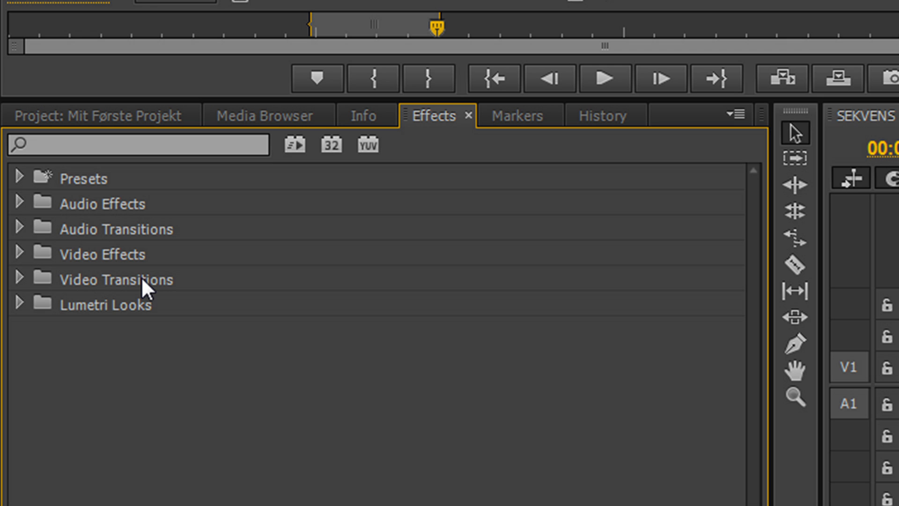
pyautogui.click(19, 277)
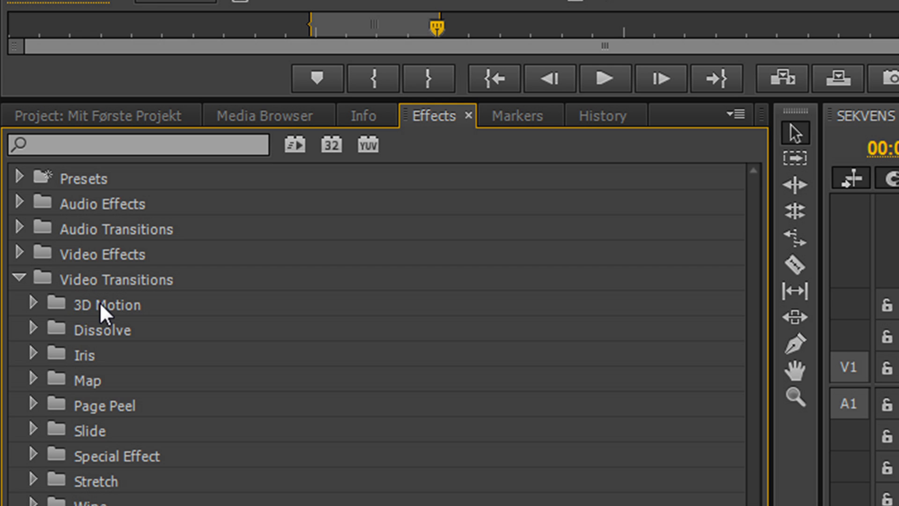
pyautogui.click(29, 303)
pyautogui.click(81, 350)
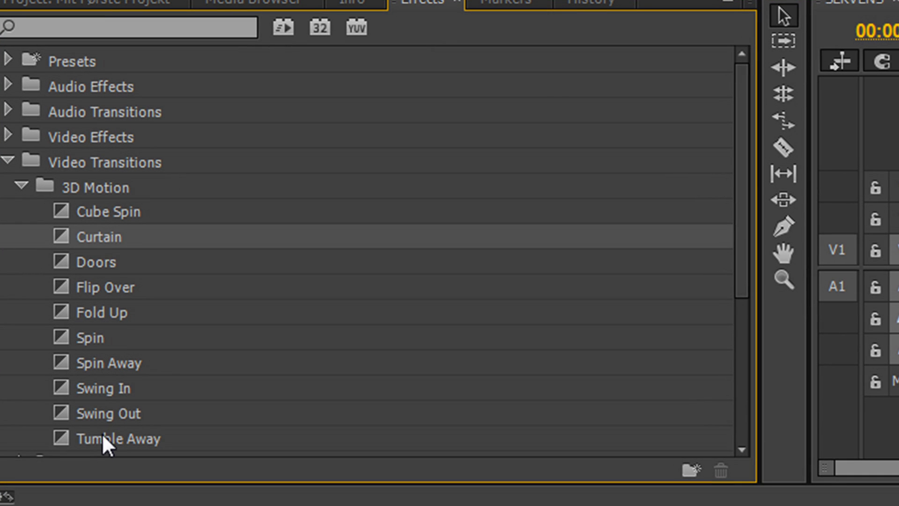
pyautogui.click(97, 440)
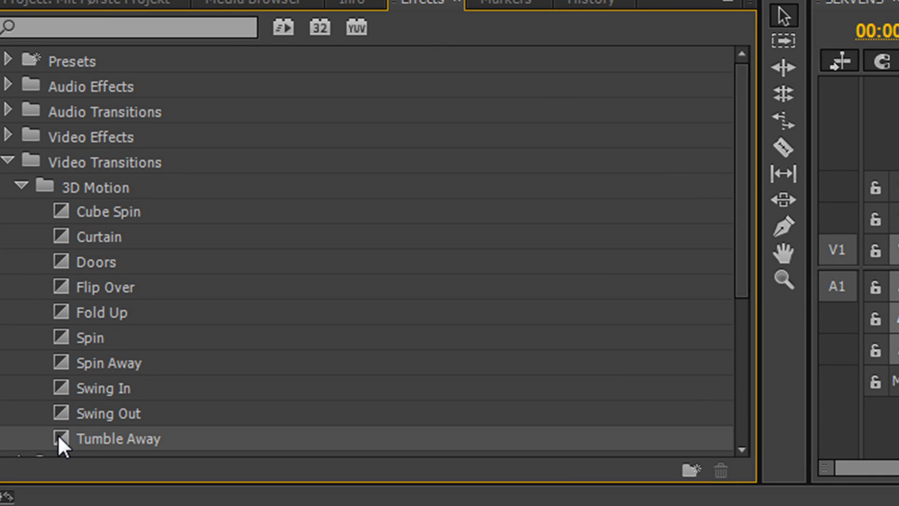
pyautogui.moveTo(58, 435); pyautogui.dragTo(535, 356)
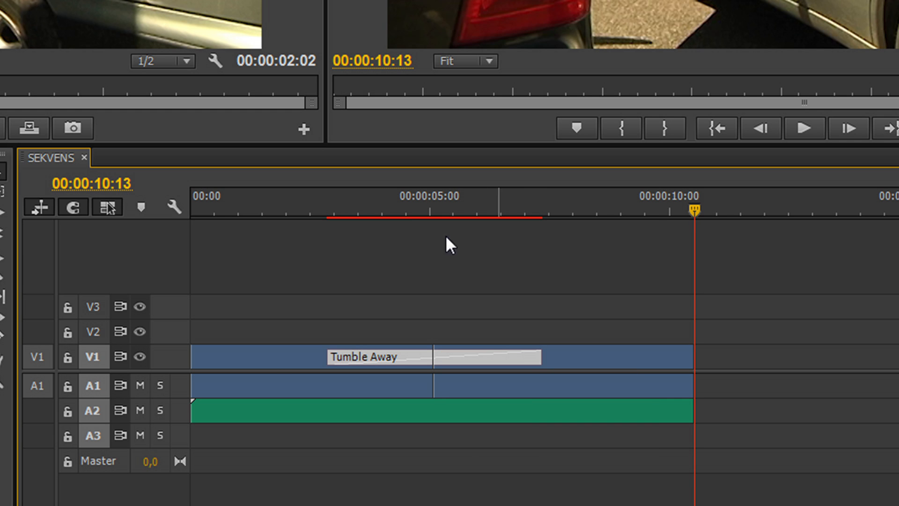
# Play the sequence from before the Tumble Away transition to preview its effect.
pyautogui.click(283, 209)
pyautogui.press('space')
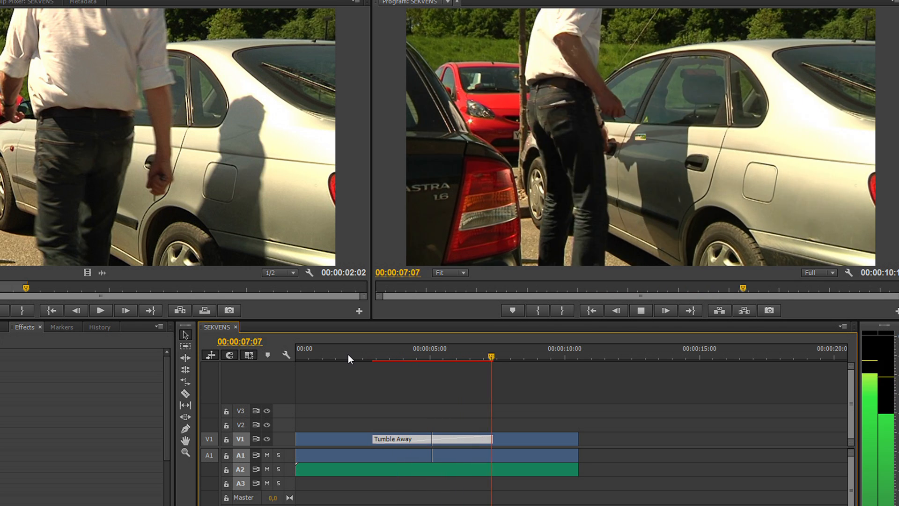
pyautogui.press('space')
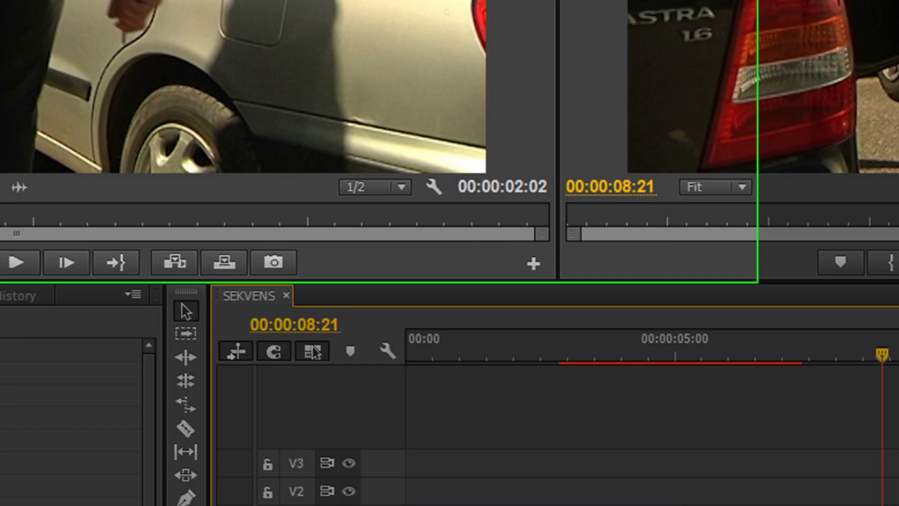
# Render the selected Tumble Away transition and watch the rendered playback through the cut.
pyautogui.click(86, 28)
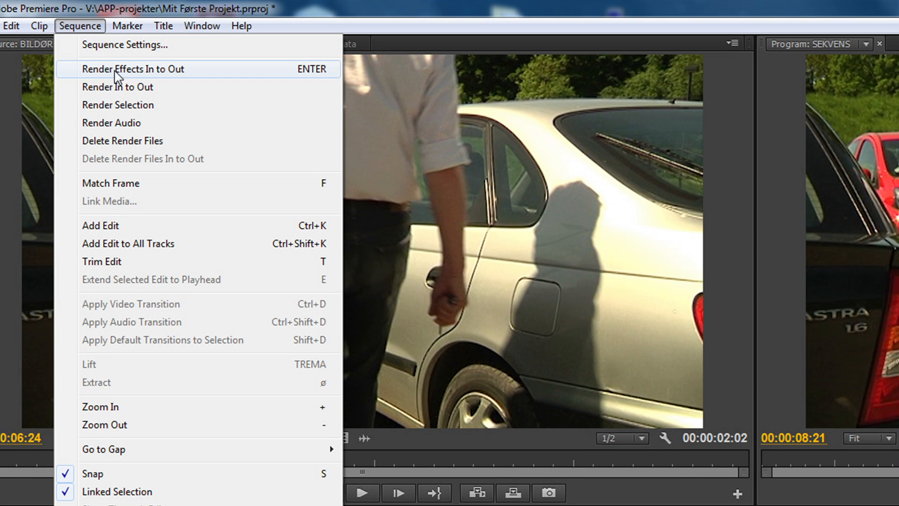
pyautogui.click(183, 105)
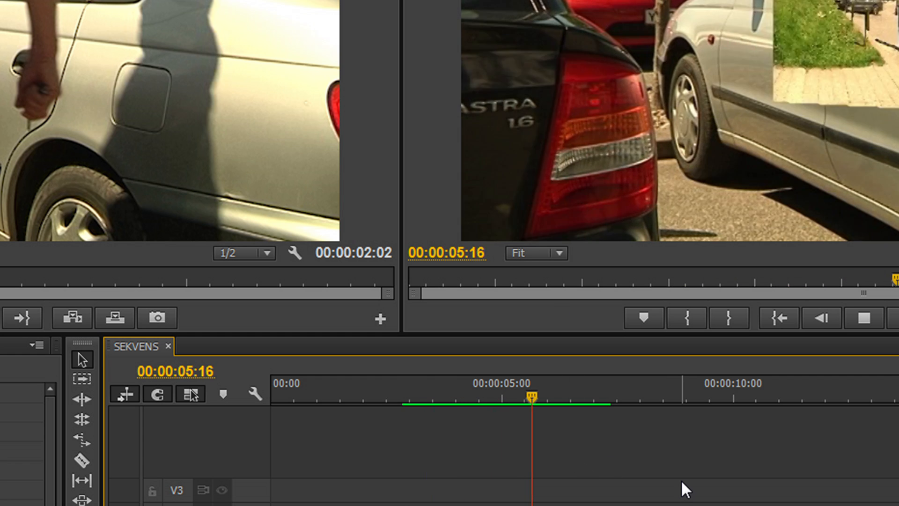
pyautogui.press('space')
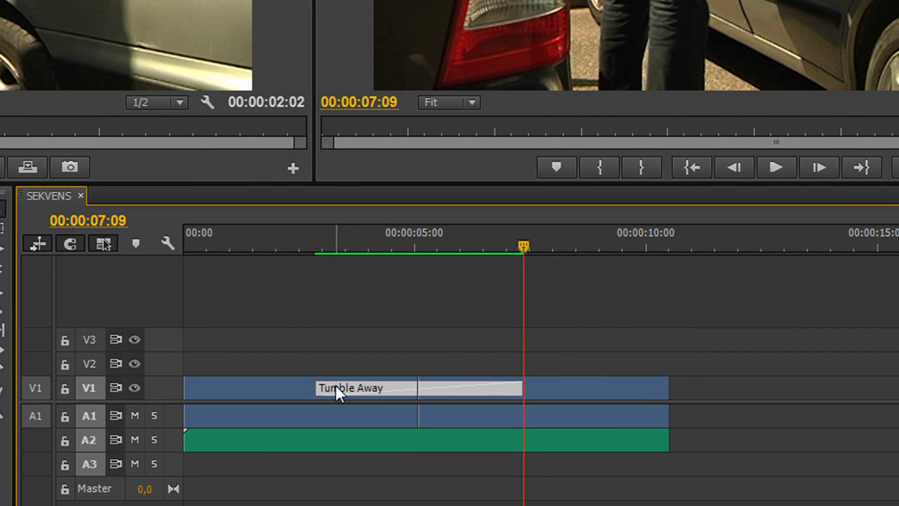
# Shorten the Tumble Away transition to about 2.4 seconds around the cut and place the playhead just before it.
pyautogui.moveTo(319, 388); pyautogui.dragTo(276, 387)
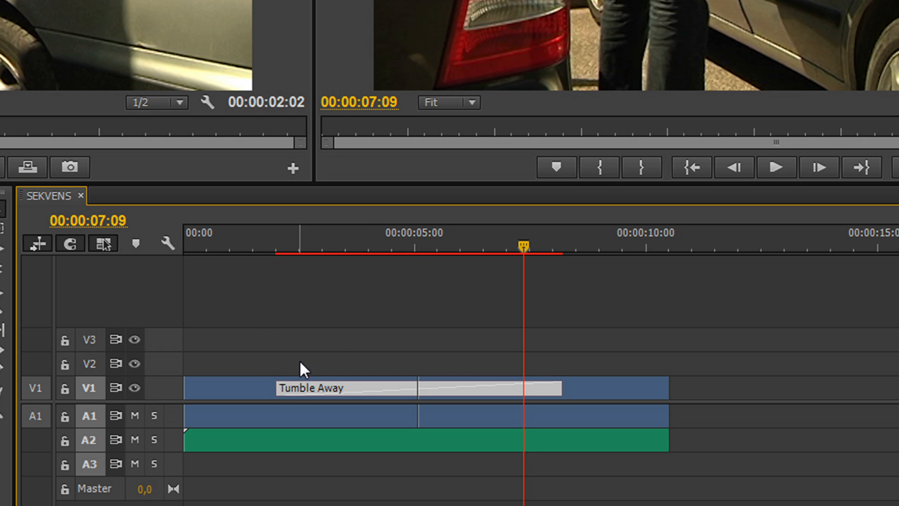
pyautogui.moveTo(278, 388); pyautogui.dragTo(365, 388)
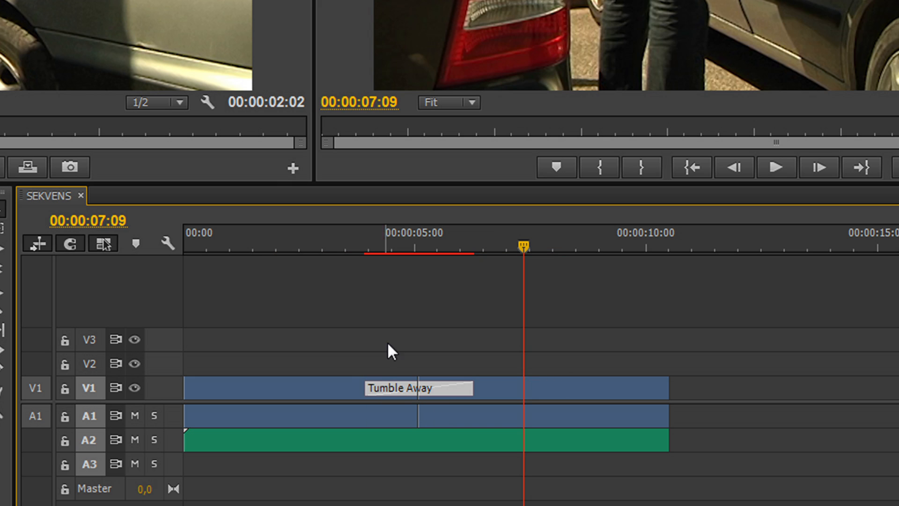
pyautogui.click(355, 246)
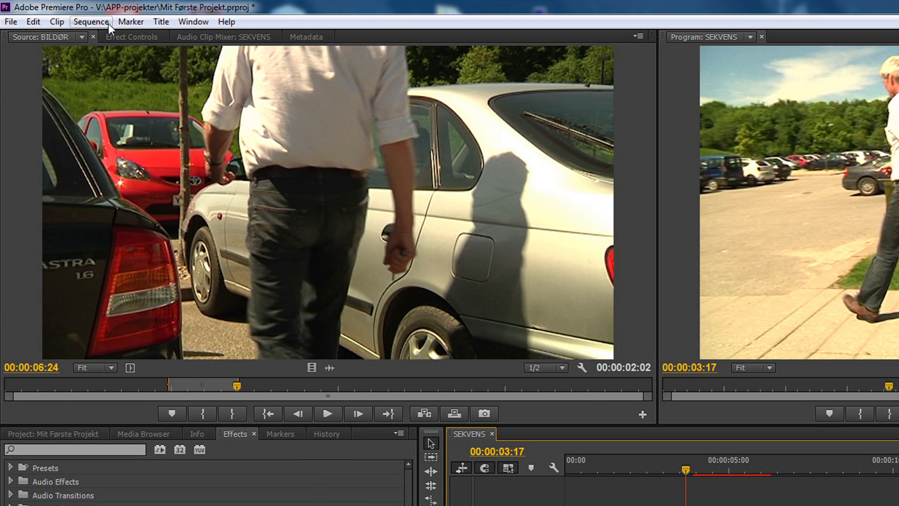
# Render the selection for the shortened Tumble Away transition and play the sequence from before it.
pyautogui.click(91, 21)
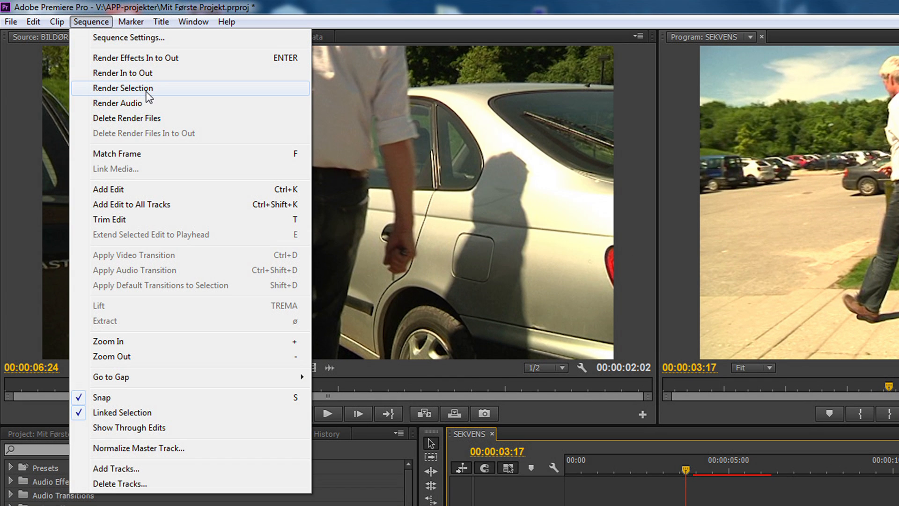
pyautogui.click(147, 90)
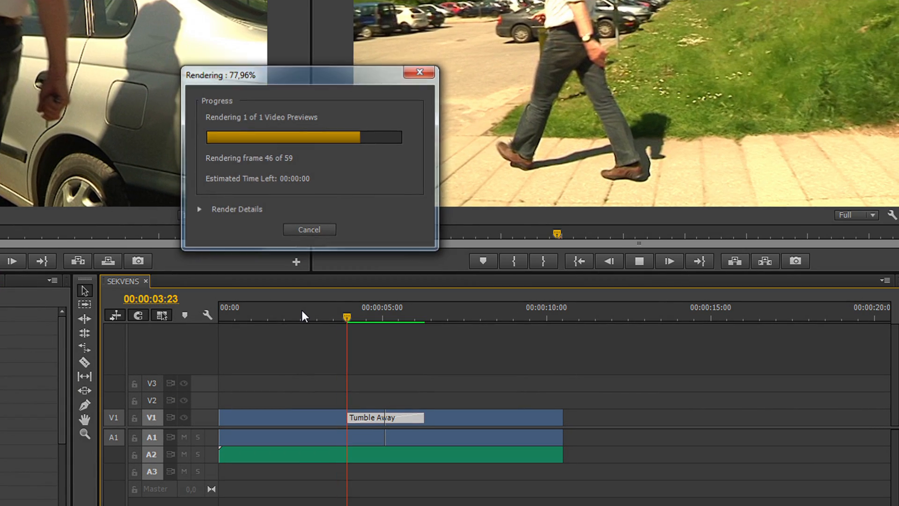
pyautogui.click(303, 311)
pyautogui.press('space')
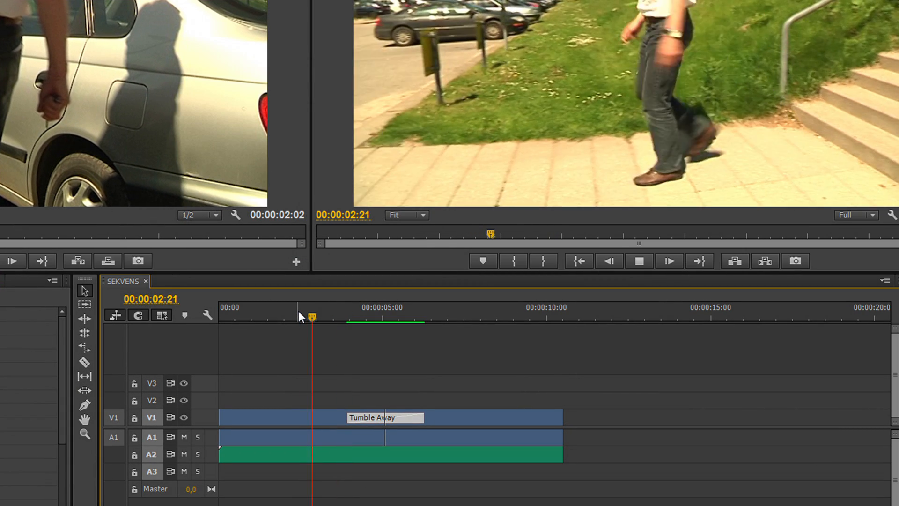